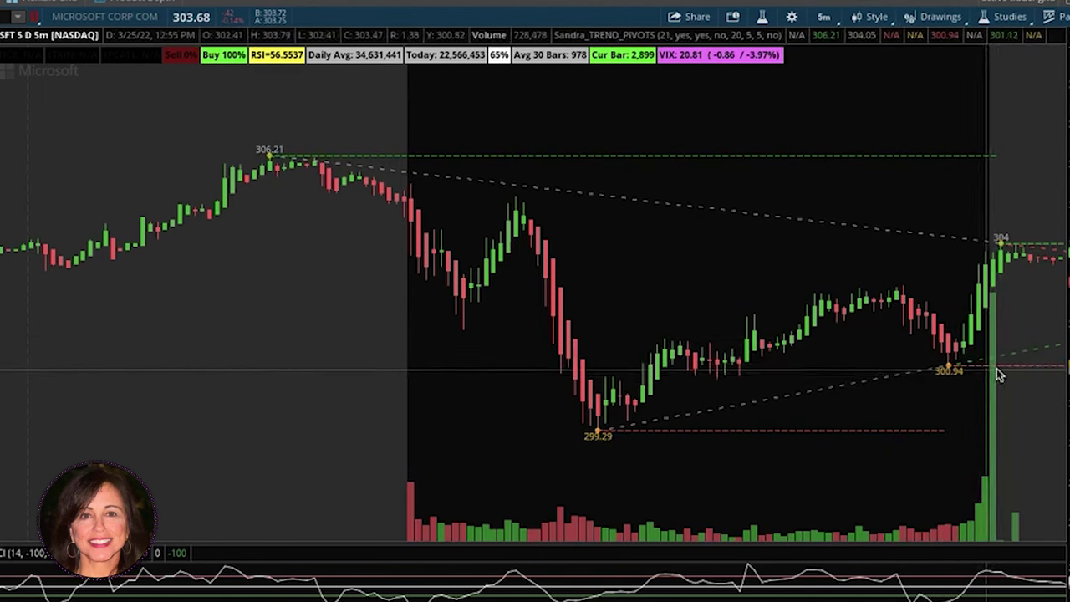
Step: Switch the Microsoft chart from five-minute bars to the 10-day, 30-minute timeframe
scroll(824, 363, down, 5)
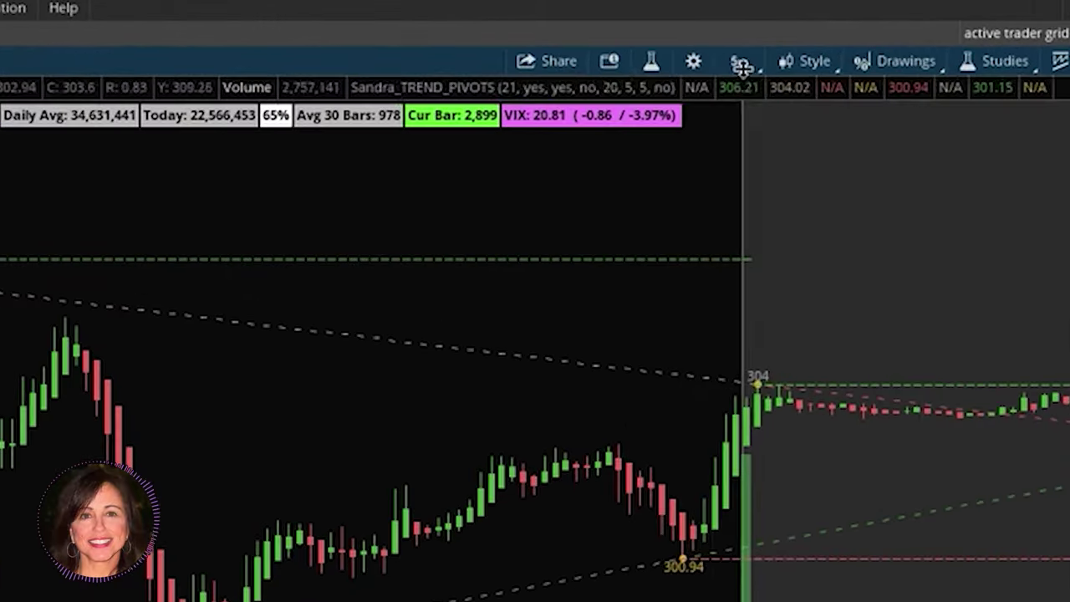
click(795, 43)
click(724, 222)
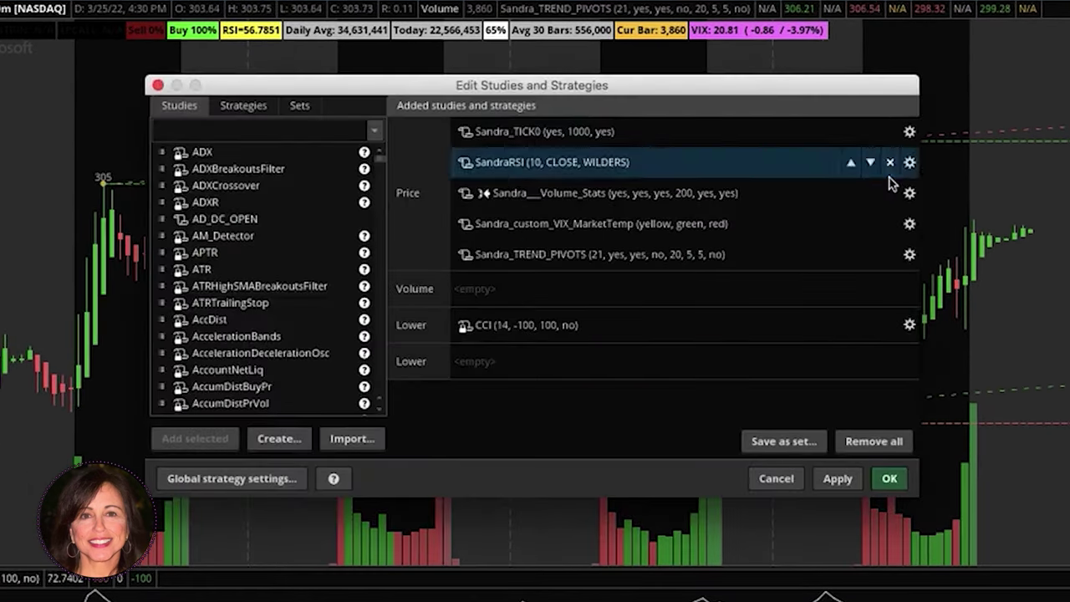
Step: Set the pivotHighLine plot color of the TREND_PIVOTS study to gray and apply the change to the chart
click(909, 255)
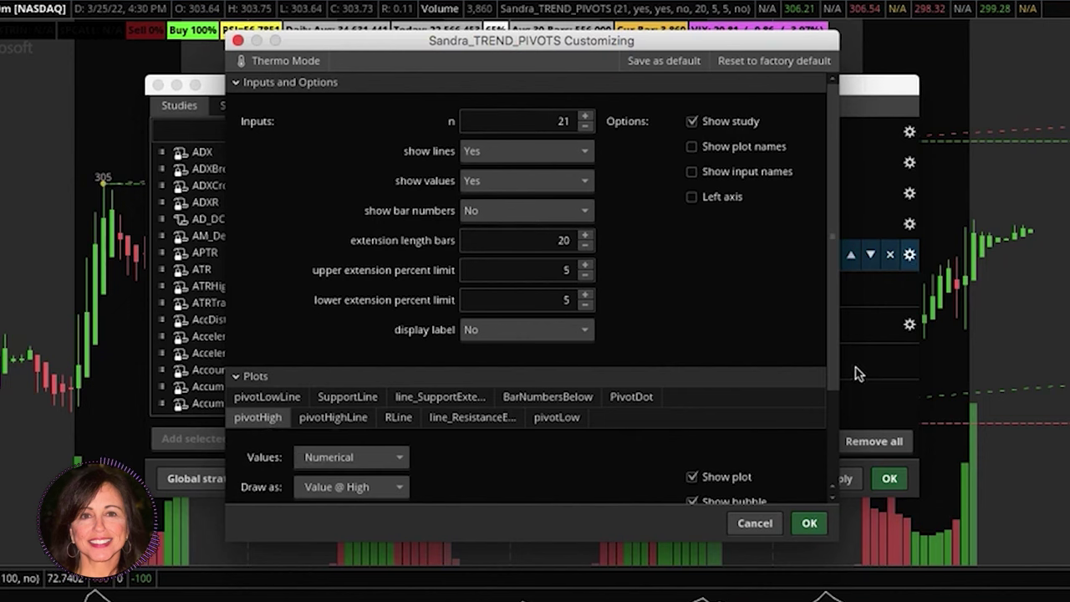
drag(836, 375, 830, 445)
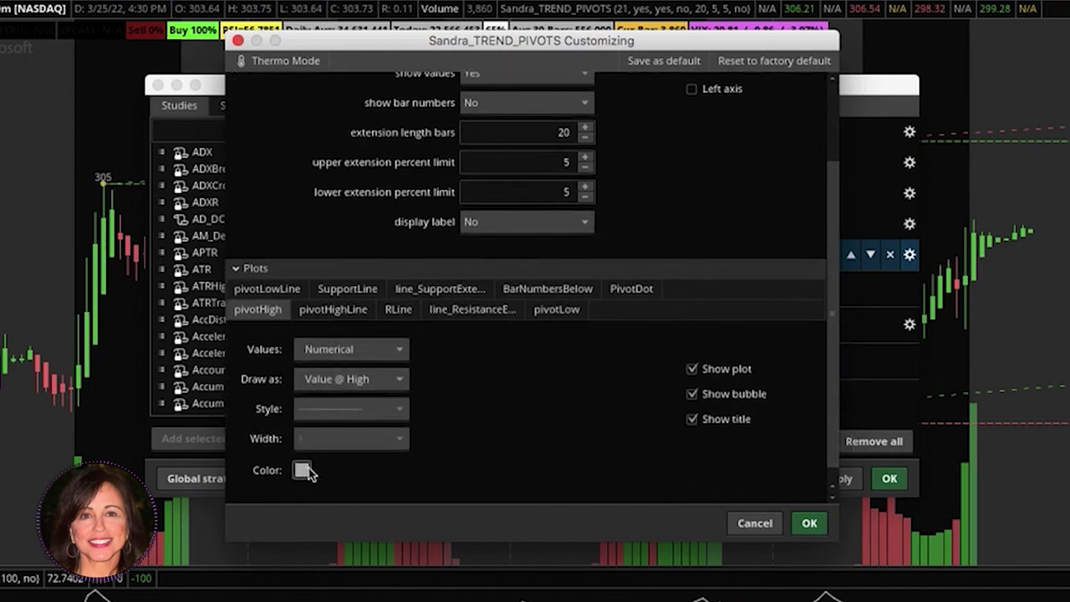
click(350, 311)
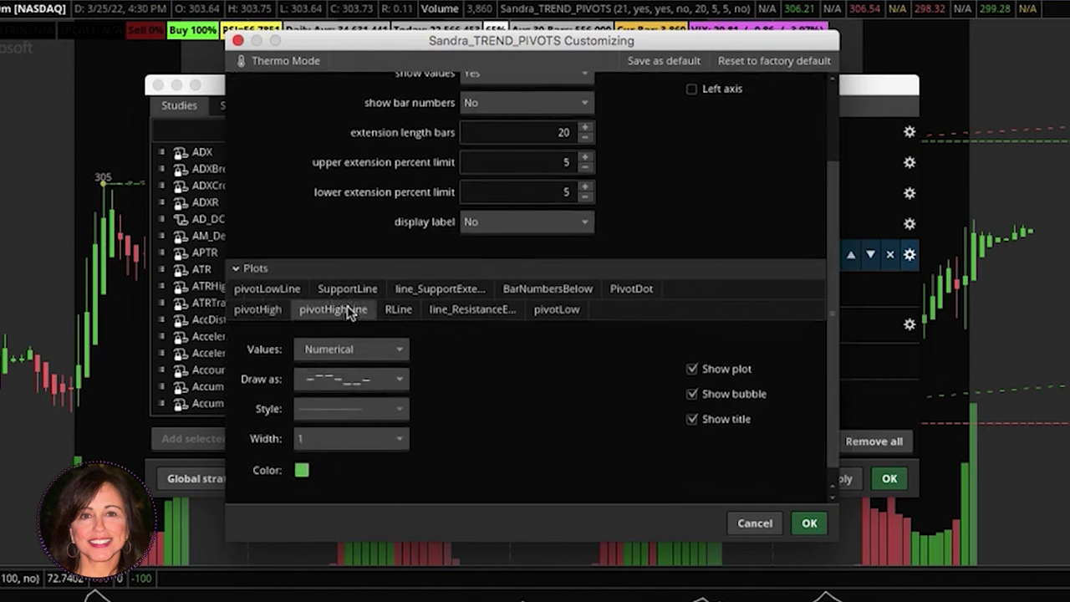
click(303, 471)
click(331, 500)
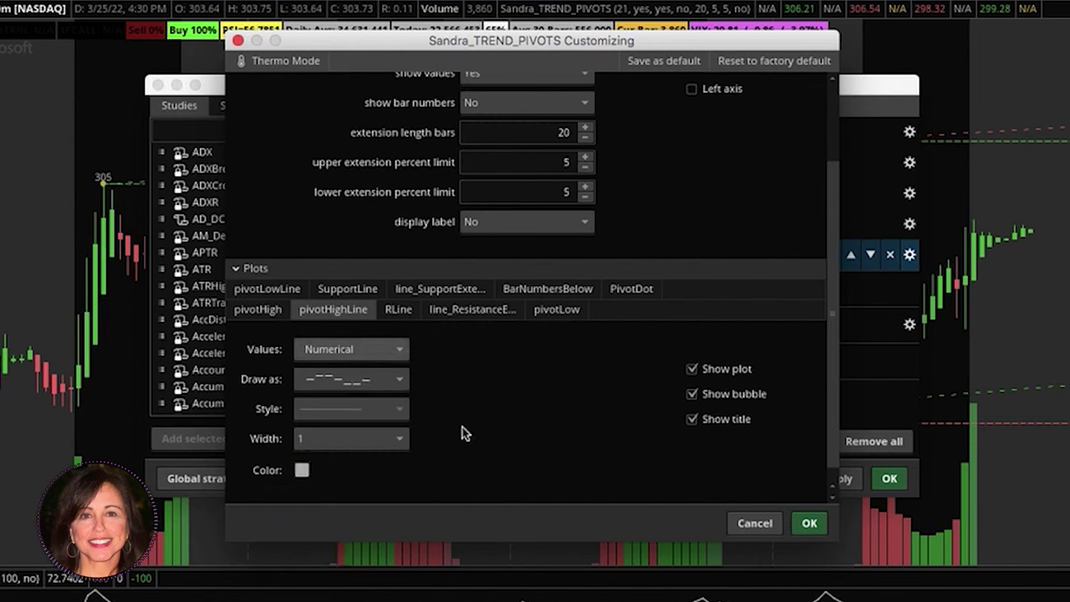
click(809, 524)
click(837, 478)
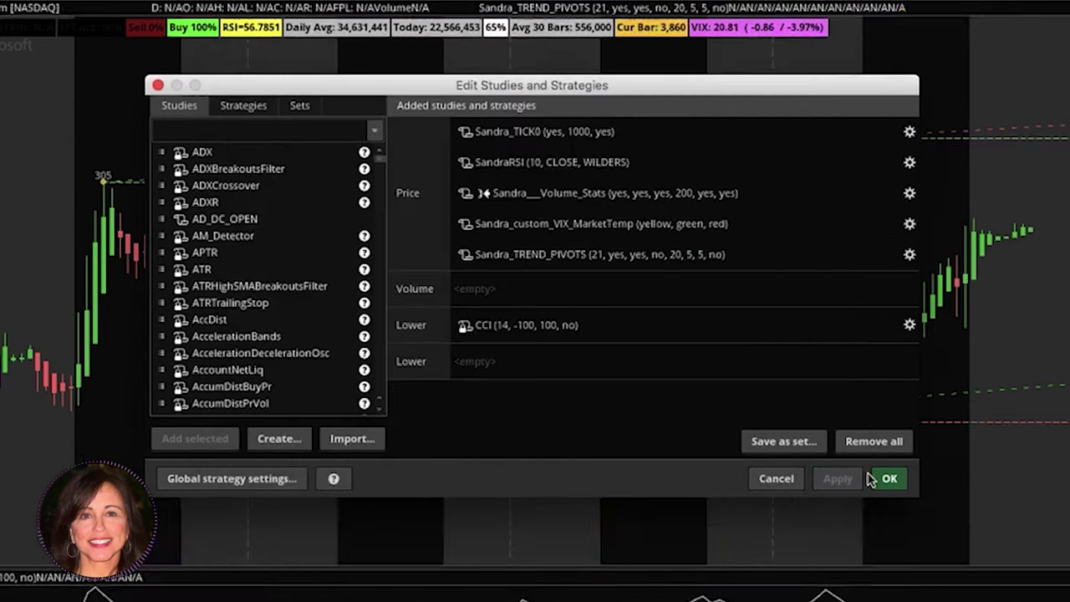
Step: Review the PivotDot plot settings of the TREND_PIVOTS study, then close the study settings without changes
drag(796, 92, 704, 165)
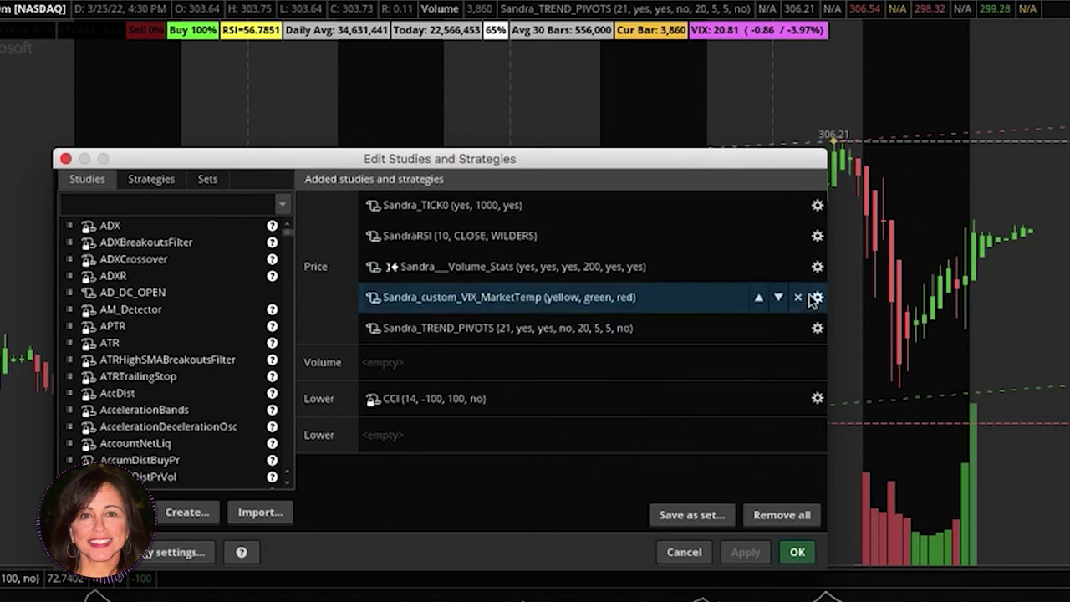
click(816, 328)
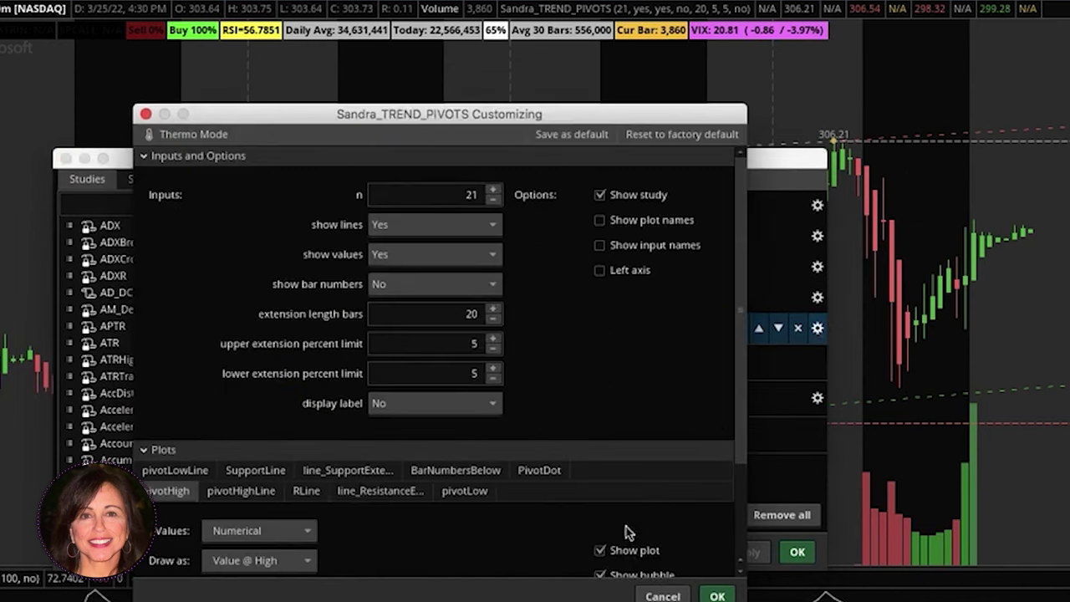
scroll(496, 543, down, 5)
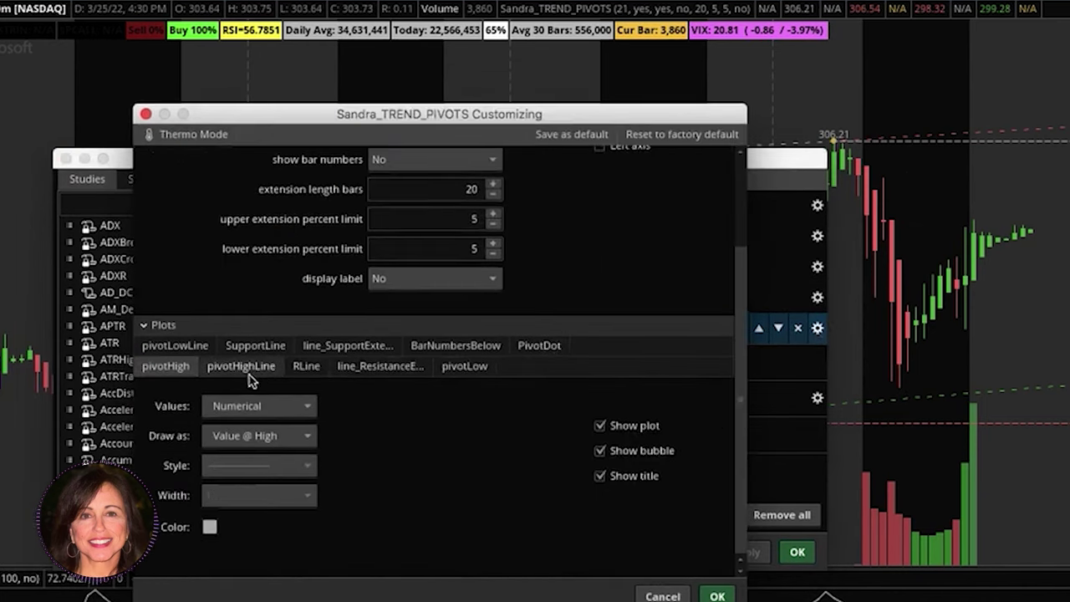
click(540, 346)
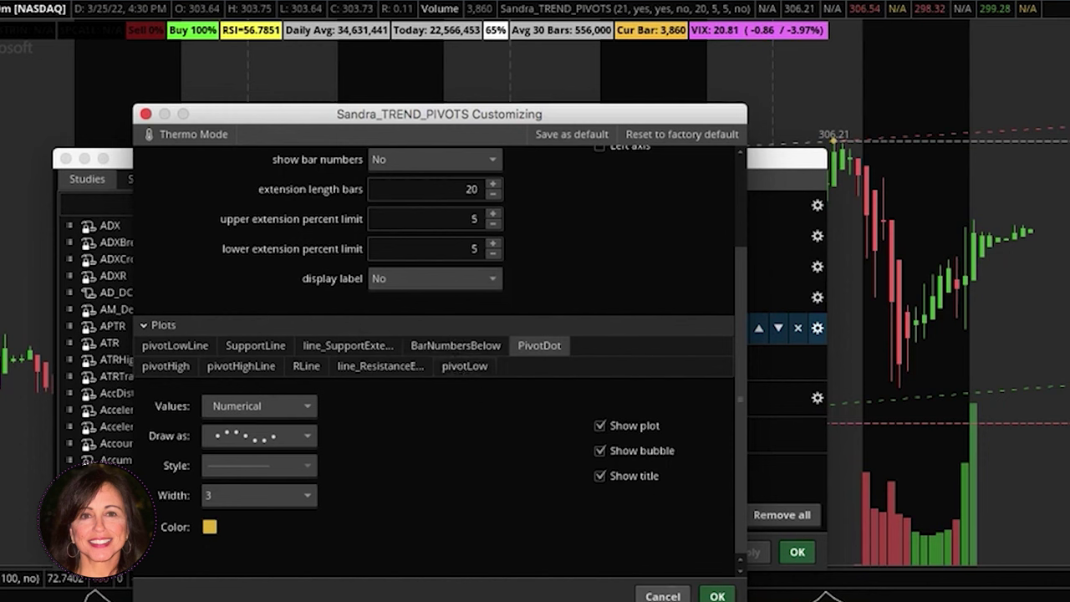
click(662, 593)
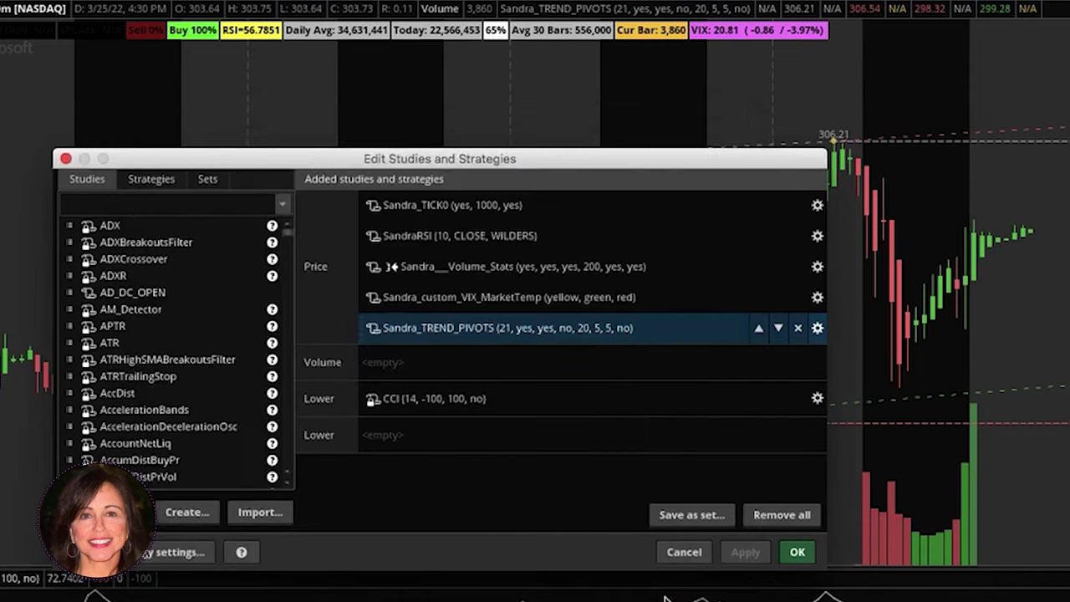
click(683, 551)
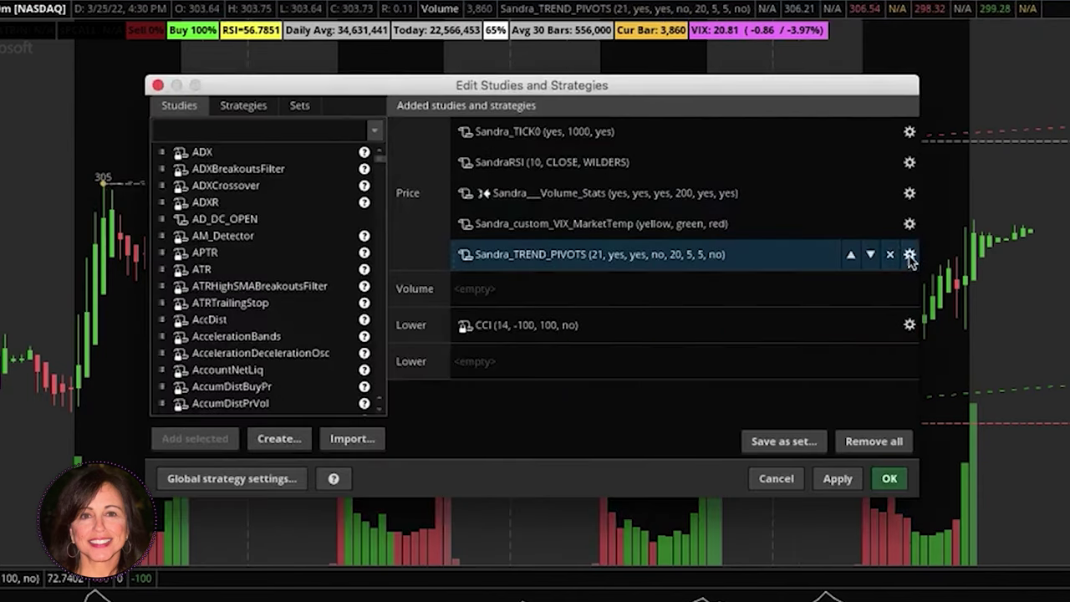
Step: Set the pivotHighLine plot color of the TREND_PIVOTS study to green
click(910, 255)
click(332, 417)
scroll(358, 432, down, 3)
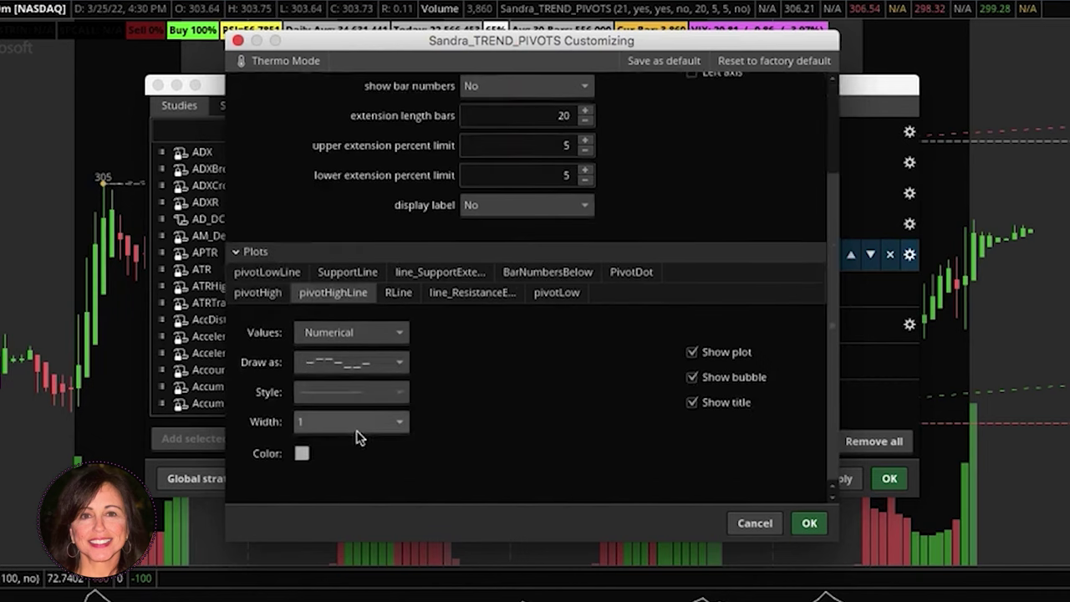
click(301, 454)
click(310, 502)
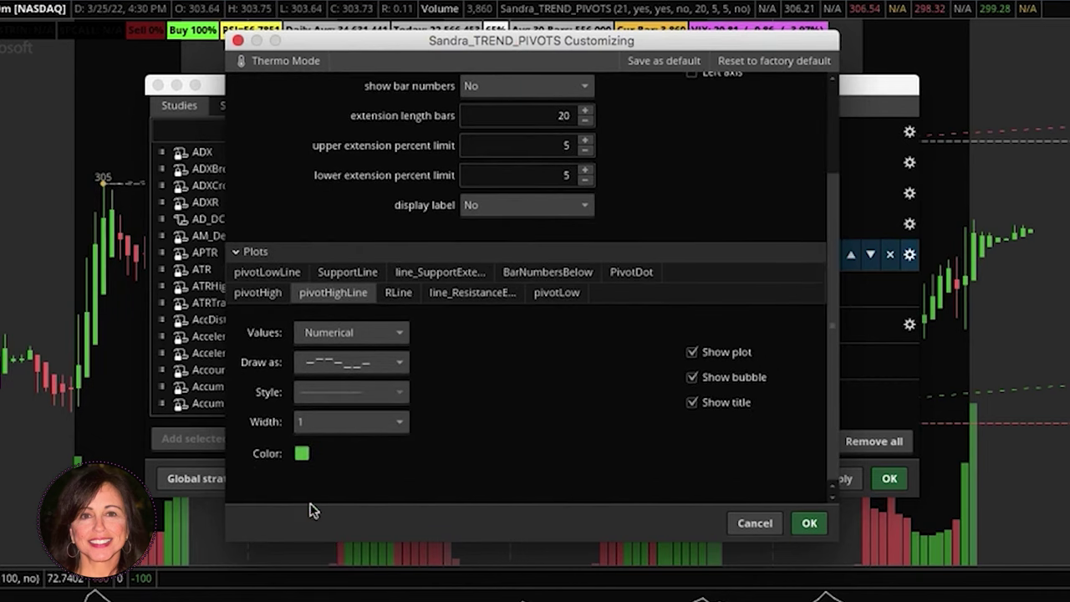
Step: Set the support extension line plot to gray, then apply the study changes and return to the chart
click(403, 299)
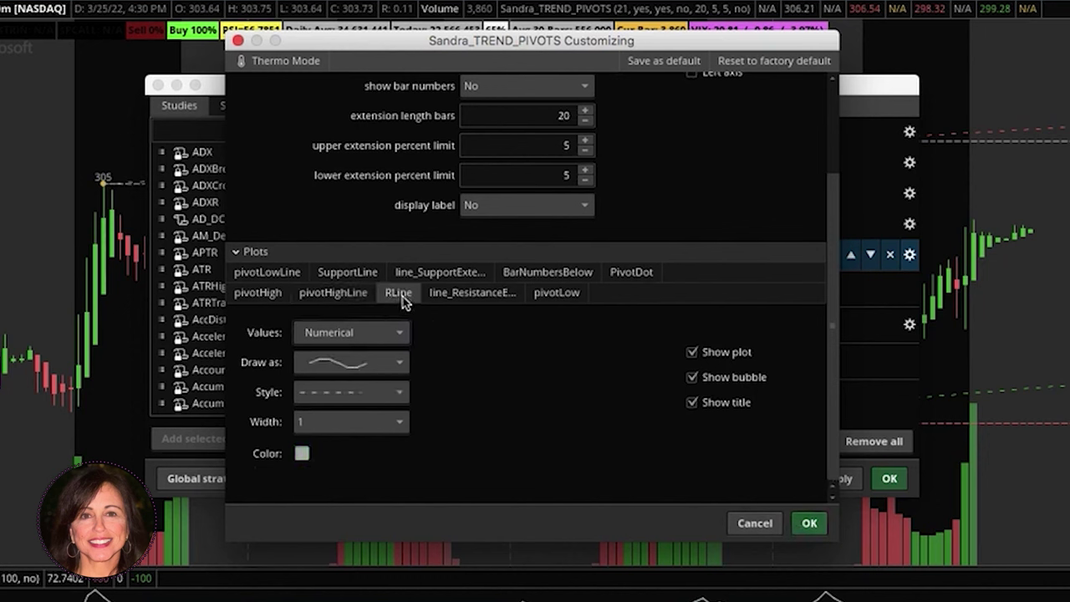
click(439, 276)
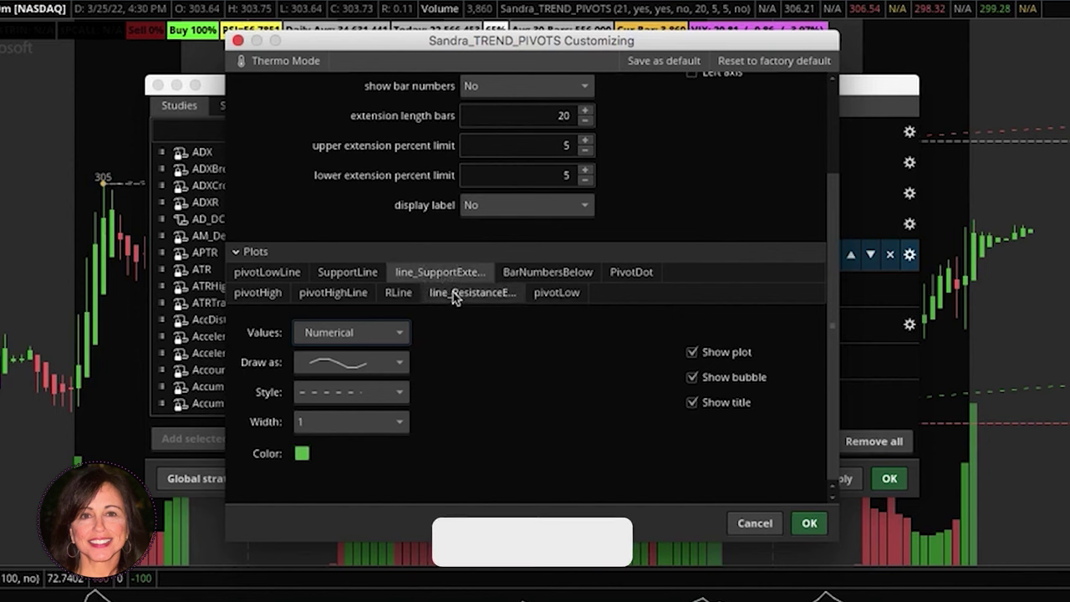
click(302, 453)
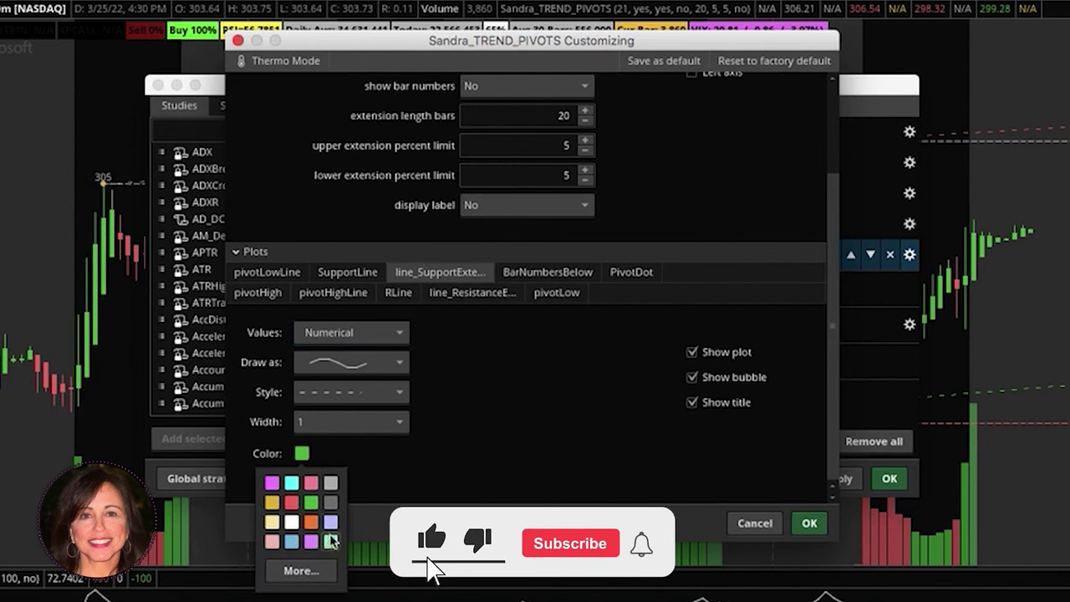
click(330, 483)
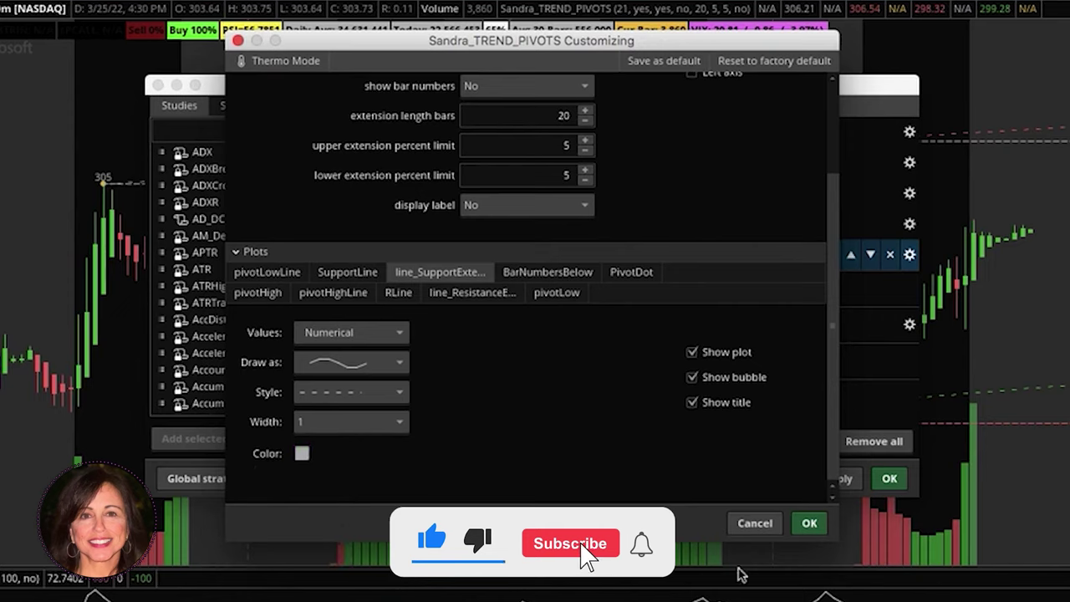
click(809, 523)
click(836, 479)
click(888, 478)
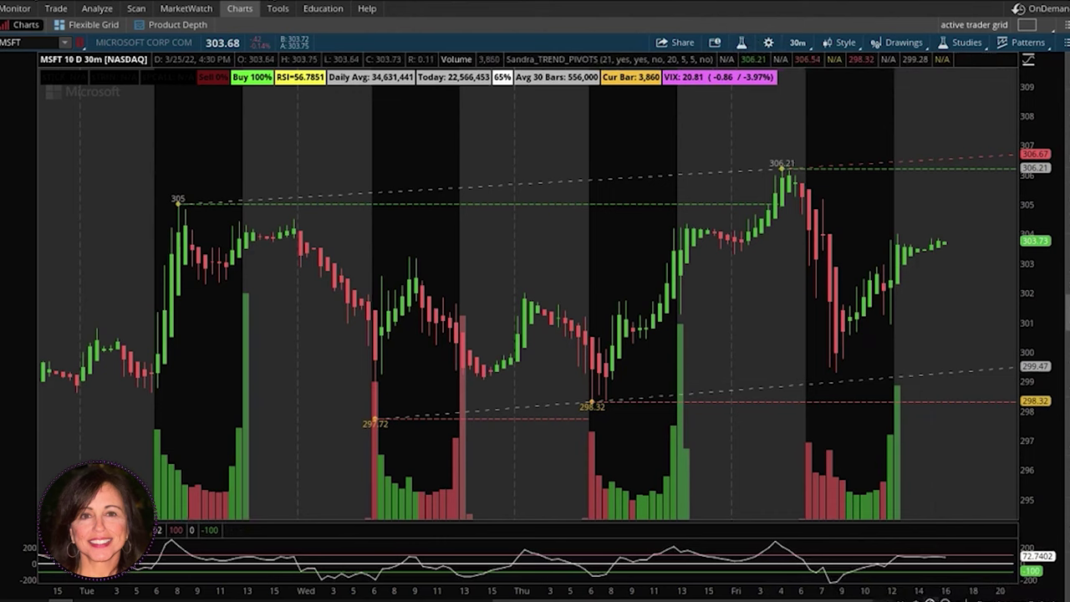
click(930, 598)
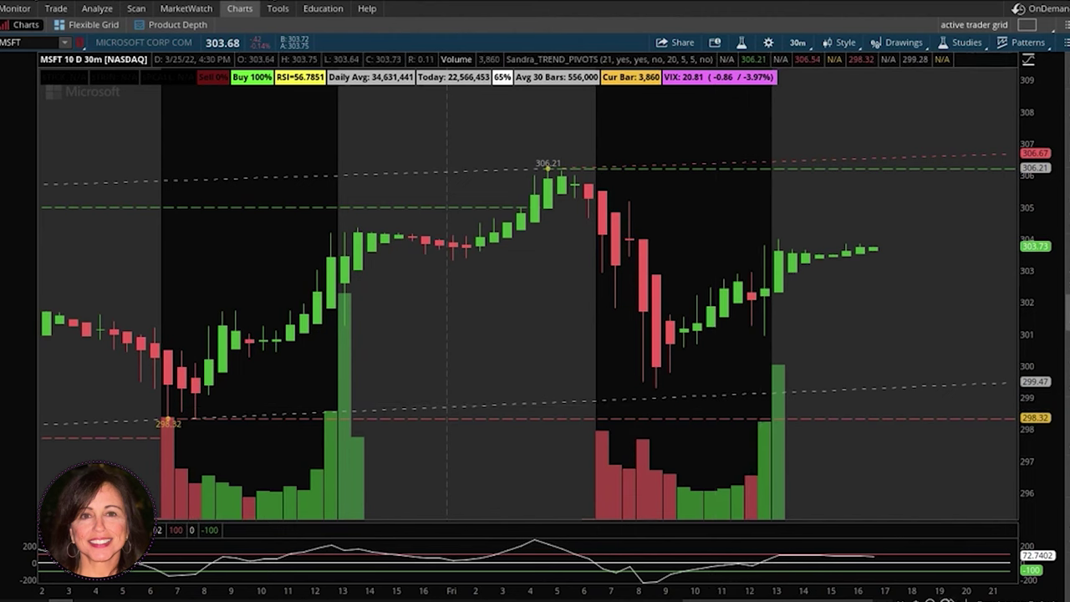
click(946, 599)
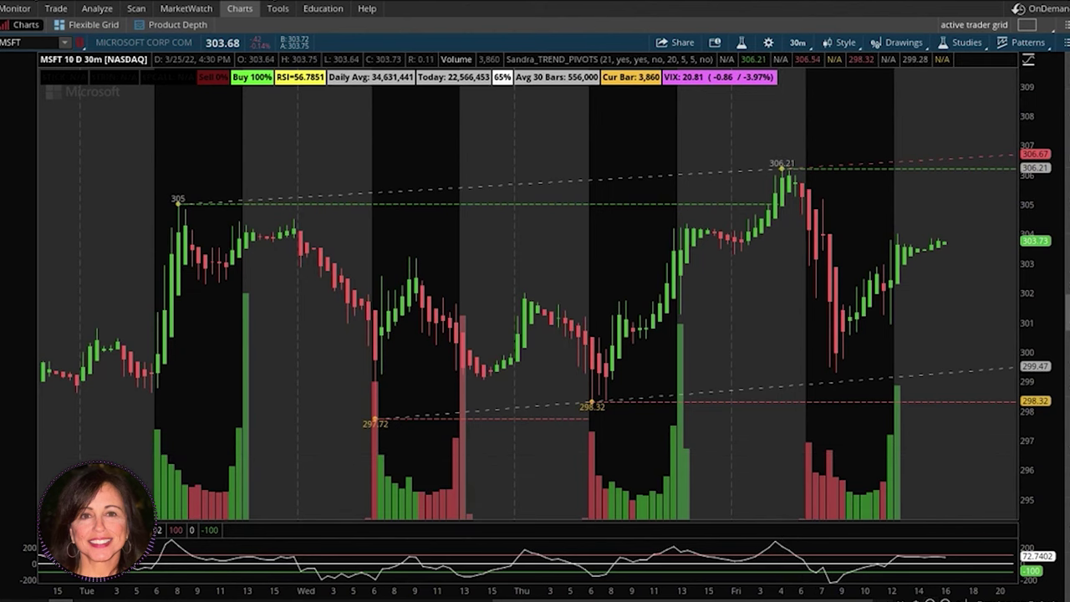
click(944, 598)
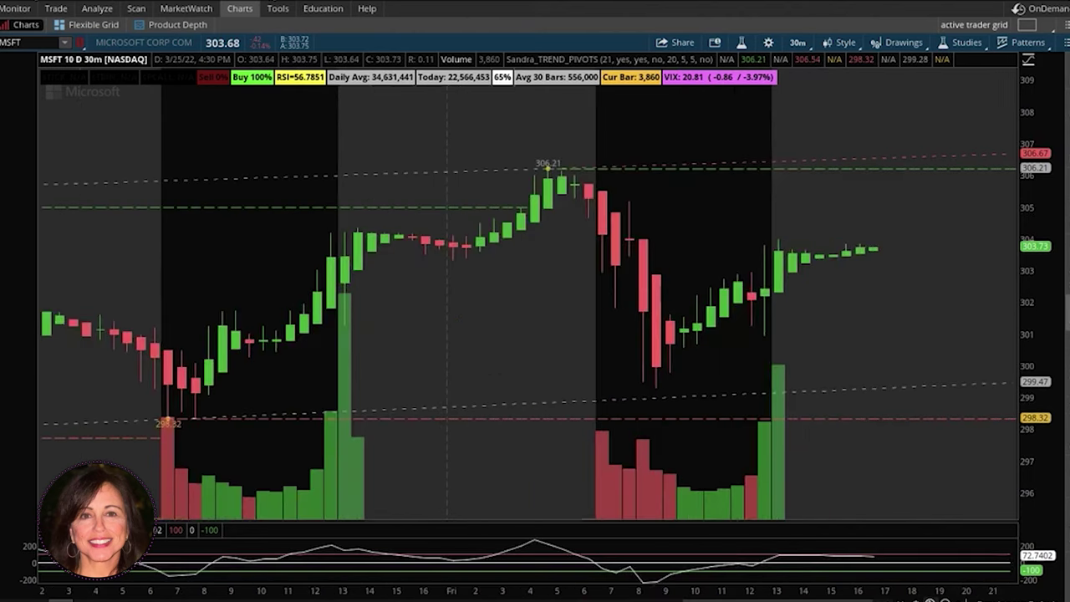
click(930, 599)
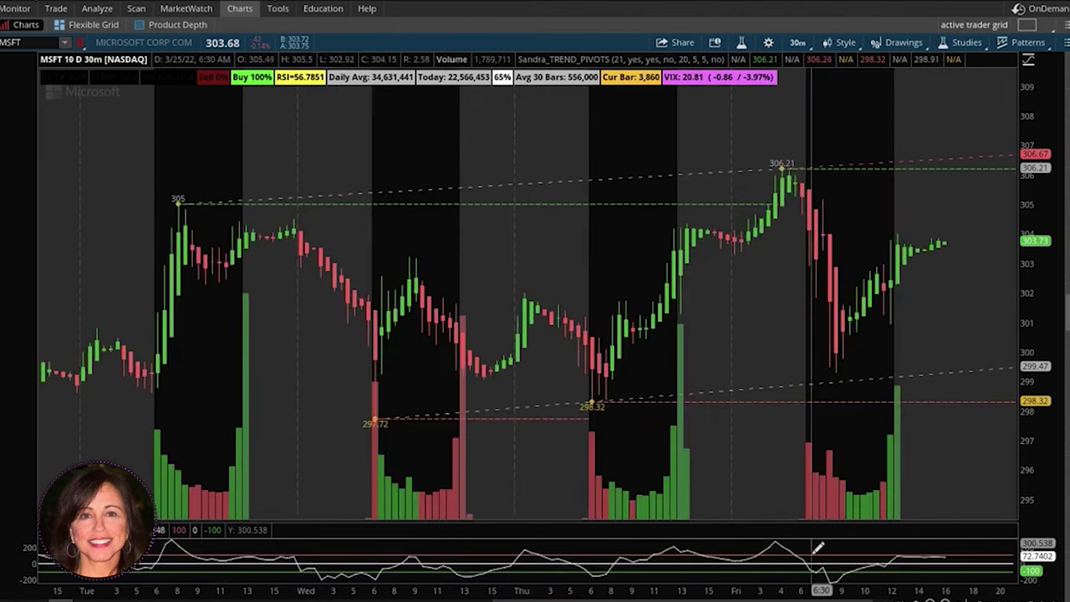